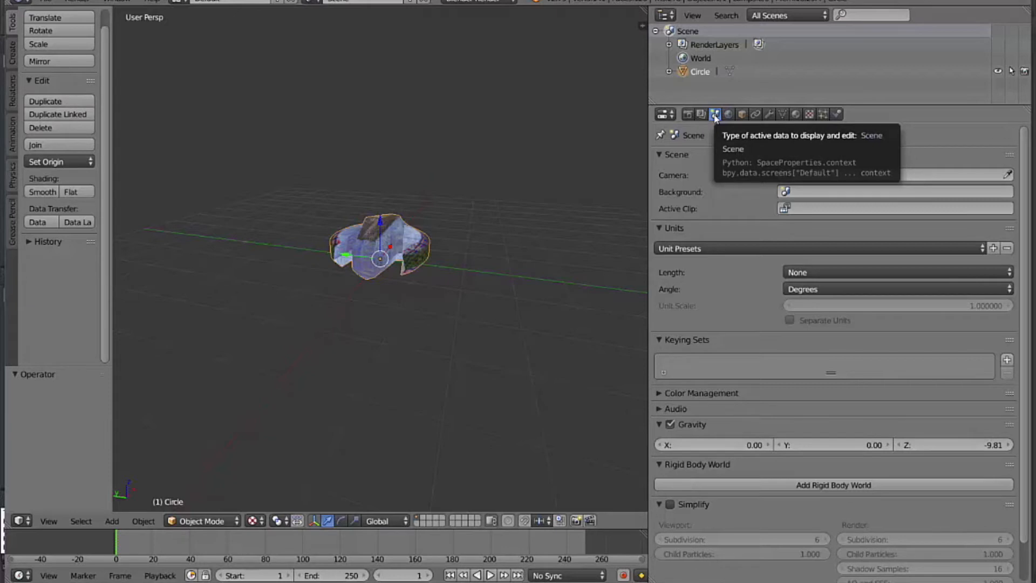
# Apply the Meters unit preset to the scene and review the Circle object's material and texture settings
pyautogui.click(982, 249)
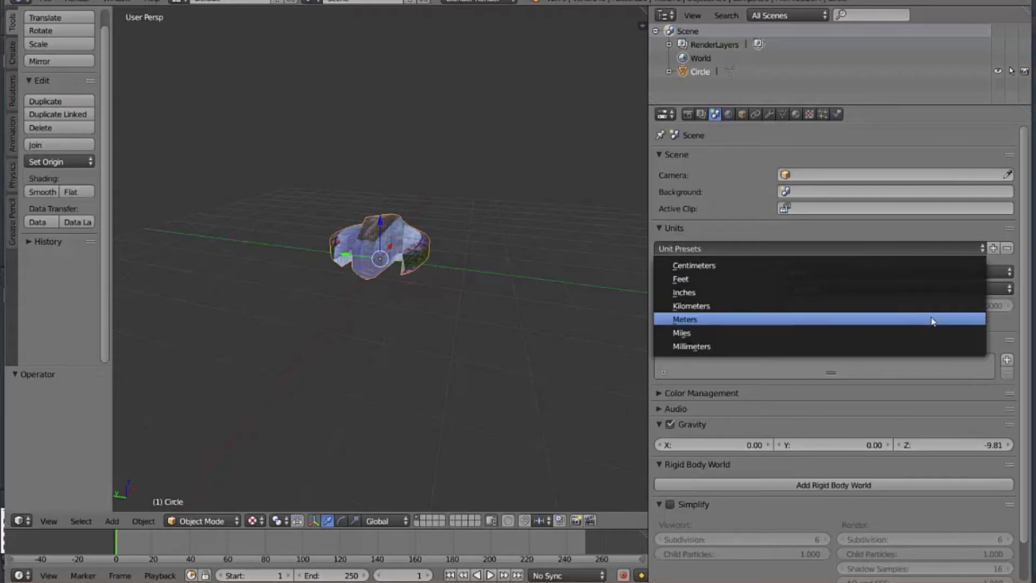
pyautogui.click(867, 319)
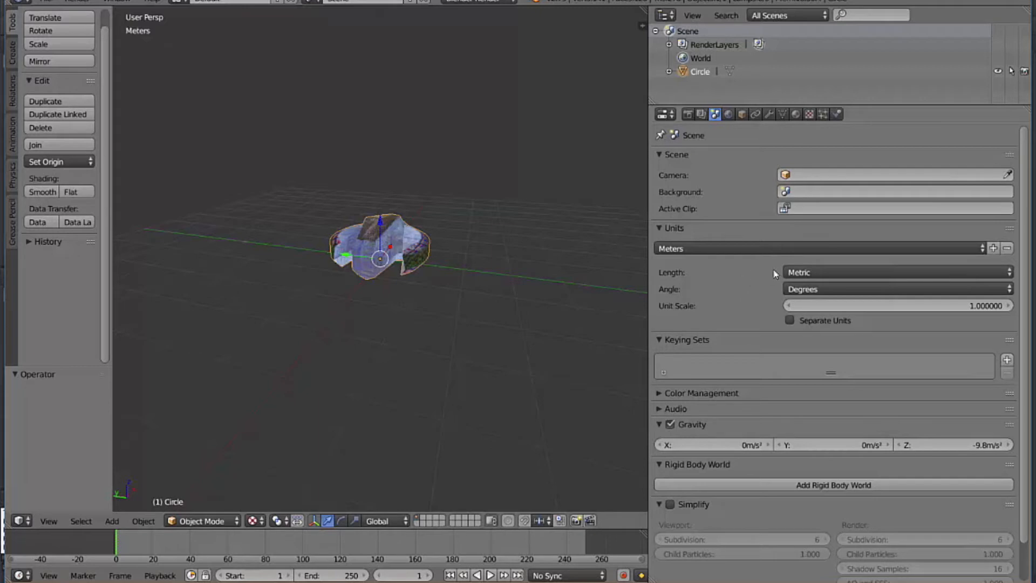
pyautogui.click(796, 115)
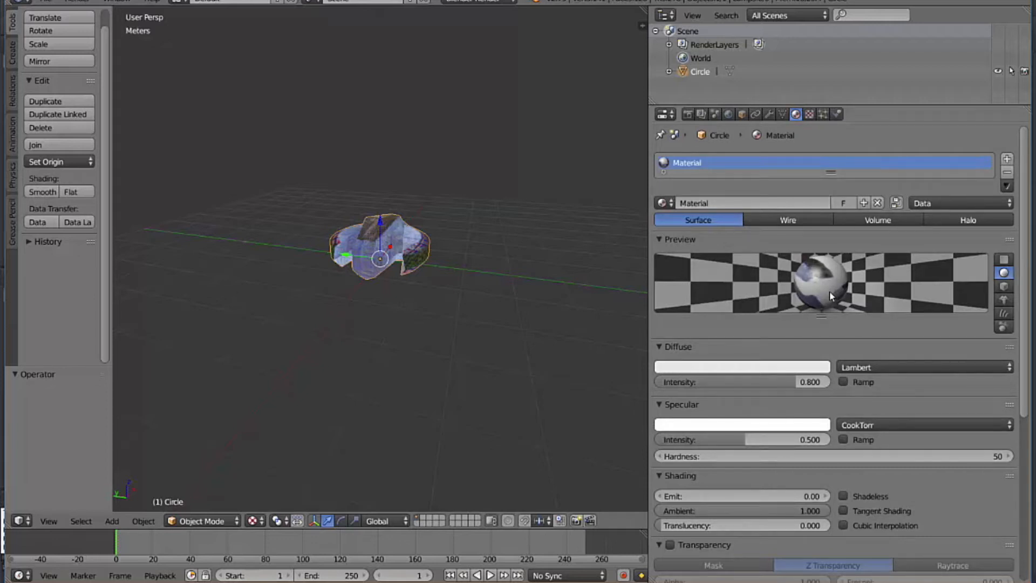
pyautogui.click(809, 114)
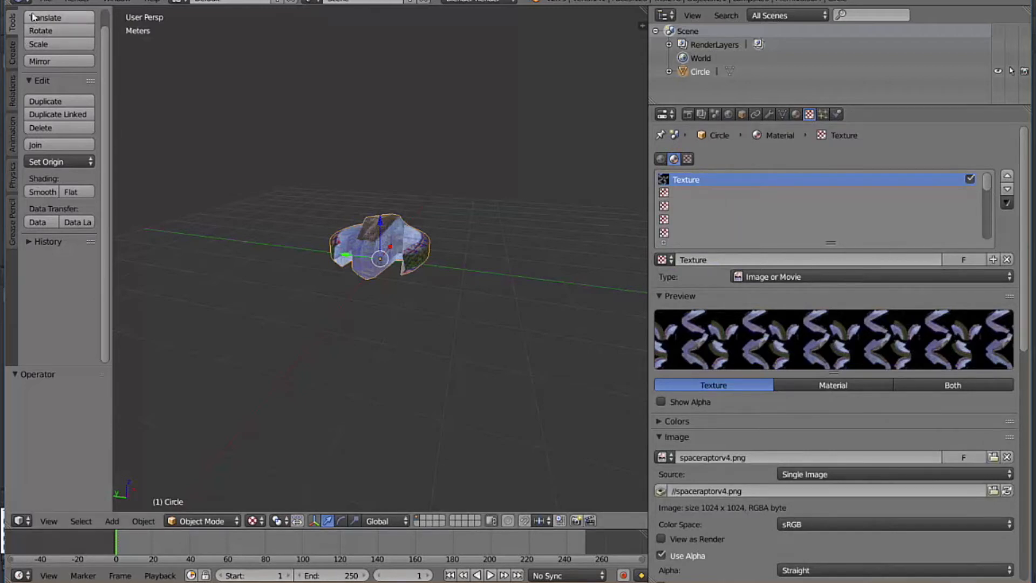
# Start an FBX export of the model and limit the exported object types to Mesh only
pyautogui.click(46, 2)
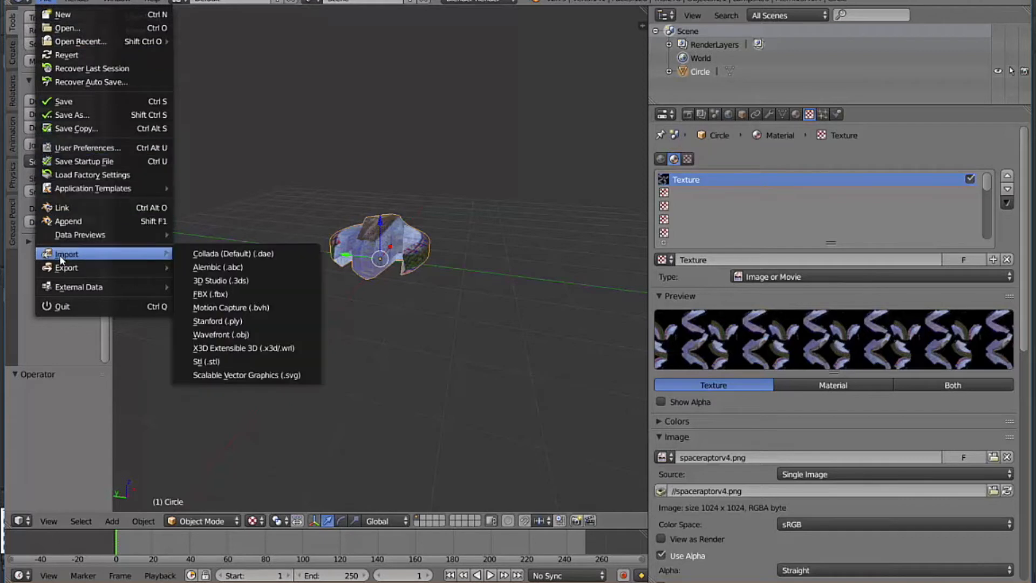
pyautogui.moveTo(69, 268)
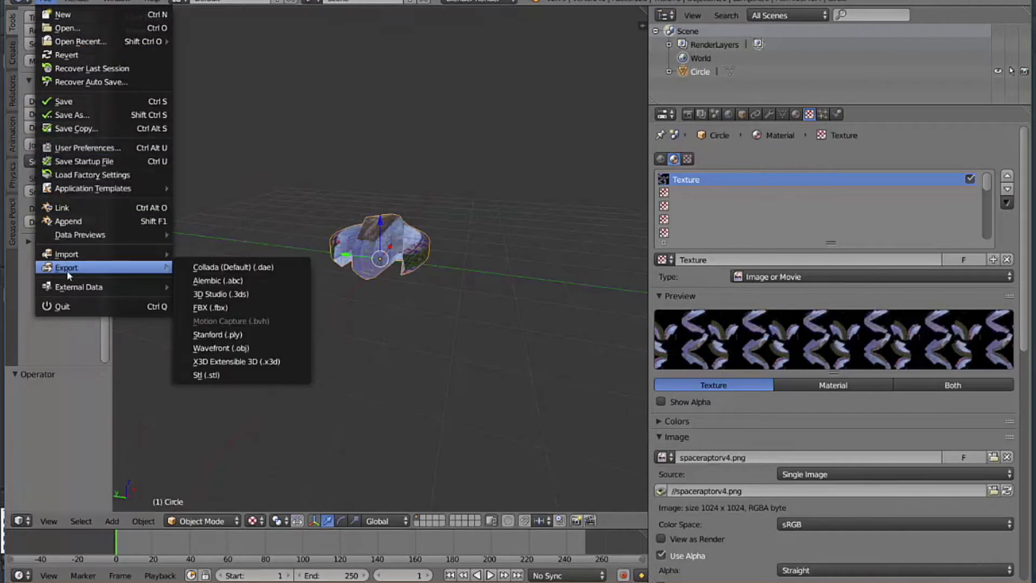
pyautogui.click(210, 307)
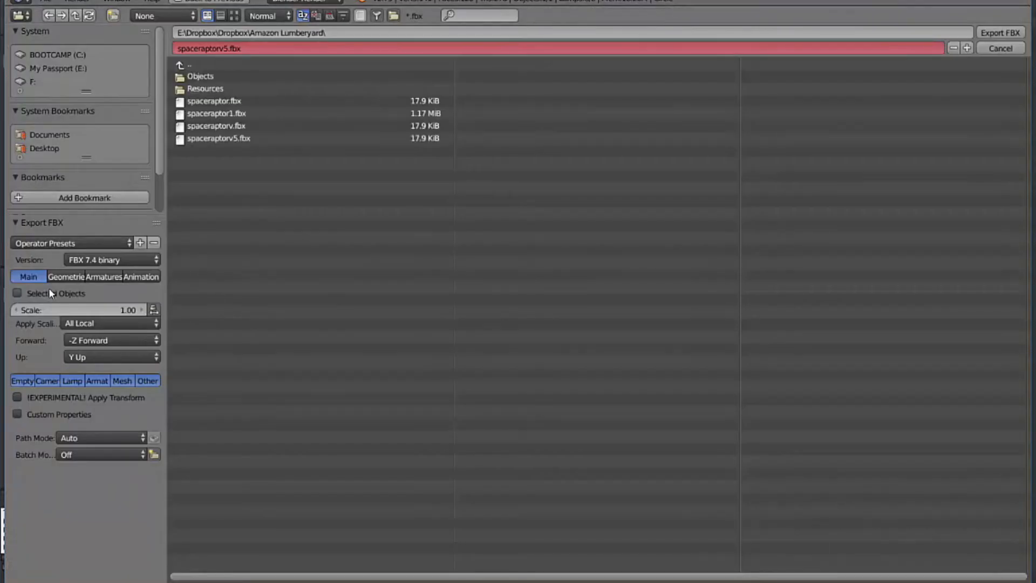
pyautogui.click(123, 381)
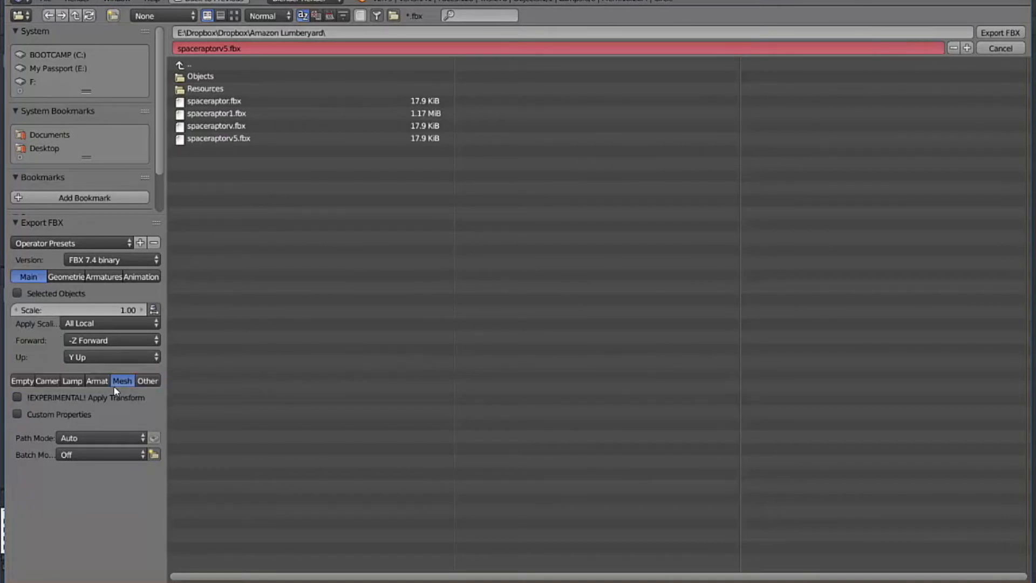
# Set the FBX export axes to Z Up and X Forward, and the path mode to Copy
pyautogui.click(122, 355)
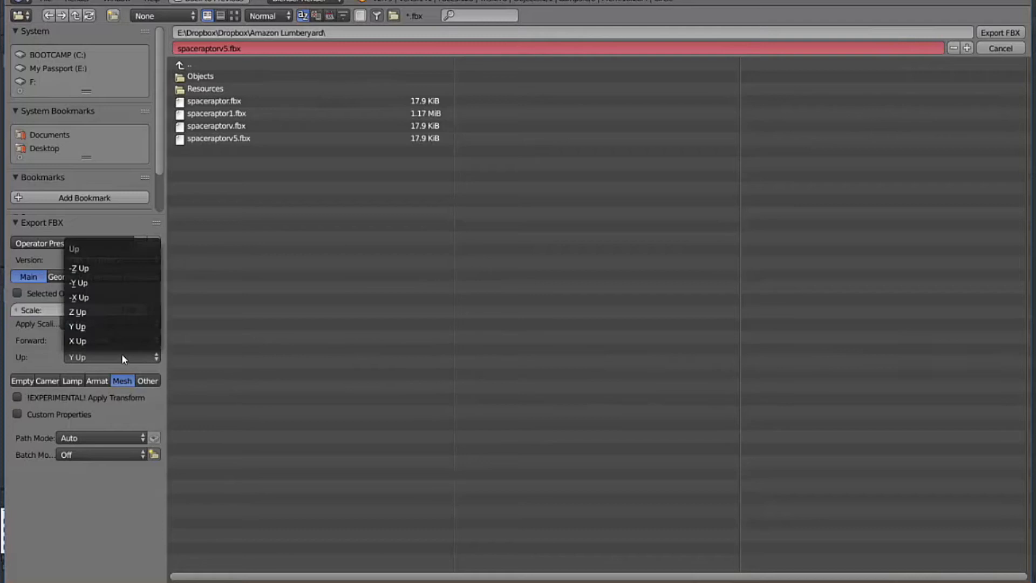
pyautogui.click(122, 314)
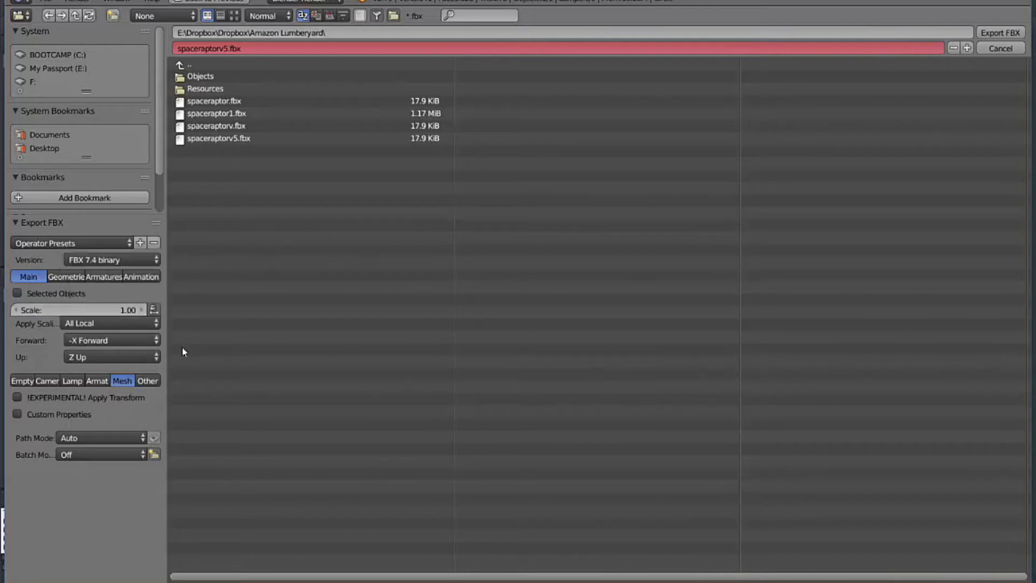
pyautogui.click(152, 340)
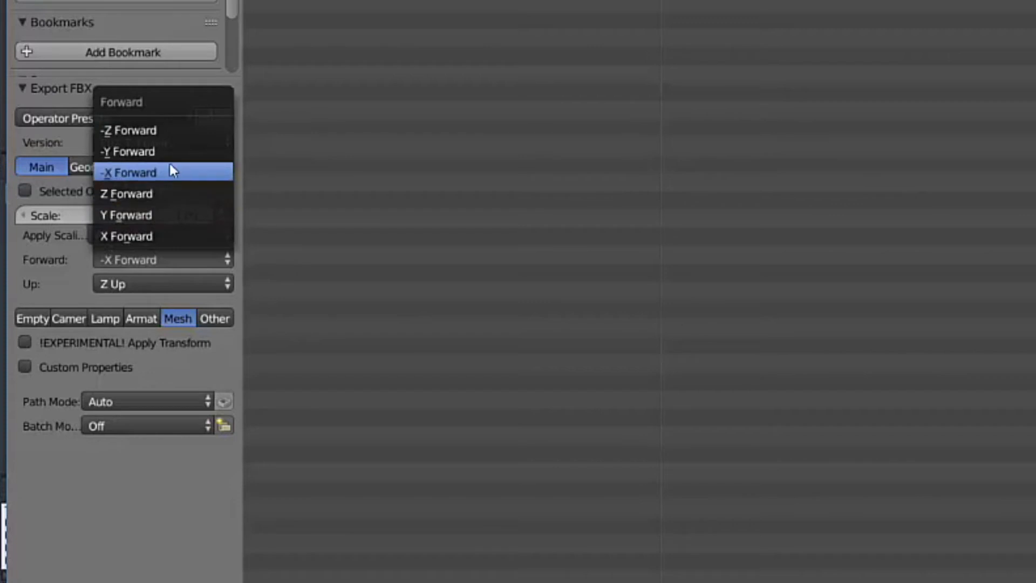
pyautogui.click(169, 235)
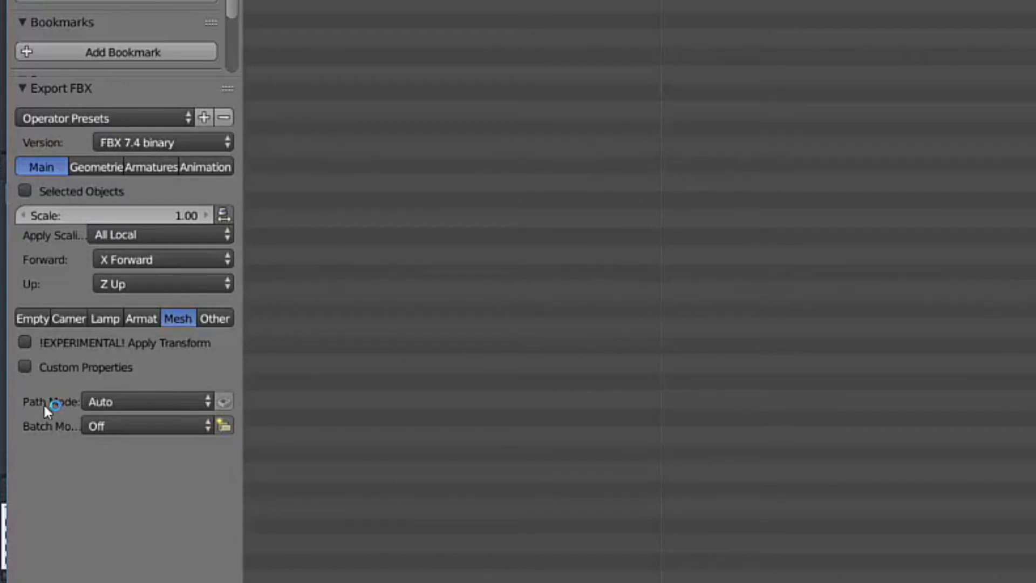
pyautogui.click(200, 401)
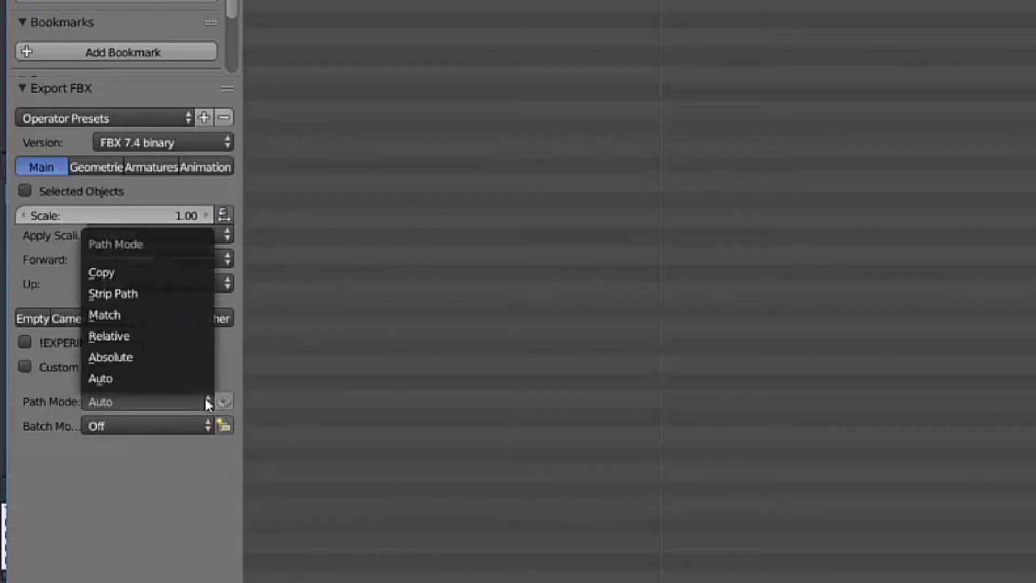
pyautogui.click(173, 273)
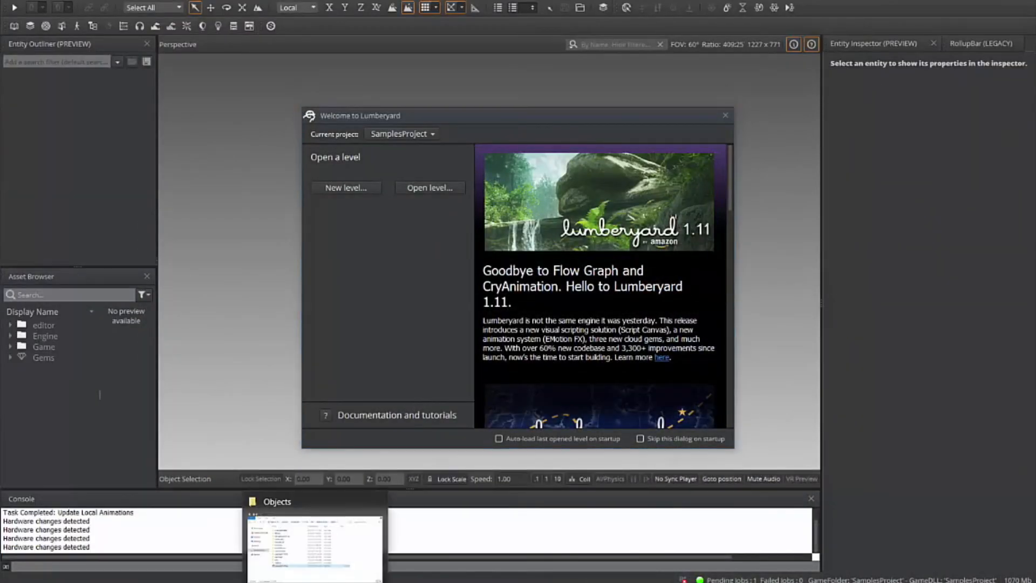
# In File Explorer, check the SamplesProject Objects folder for spaceraptorv5.fbx and put the window away
pyautogui.click(315, 540)
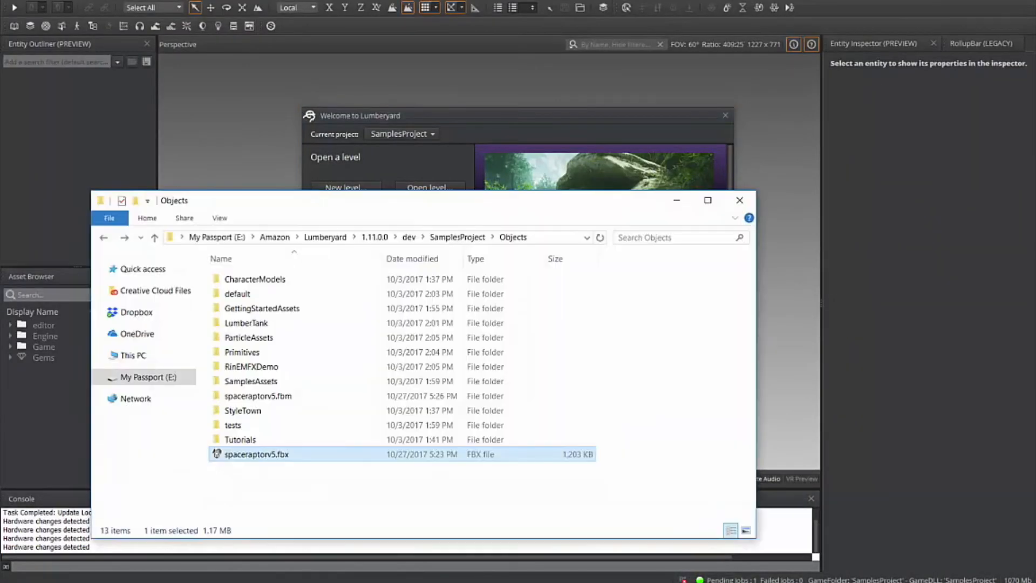
pyautogui.moveTo(348, 202); pyautogui.dragTo(425, 119)
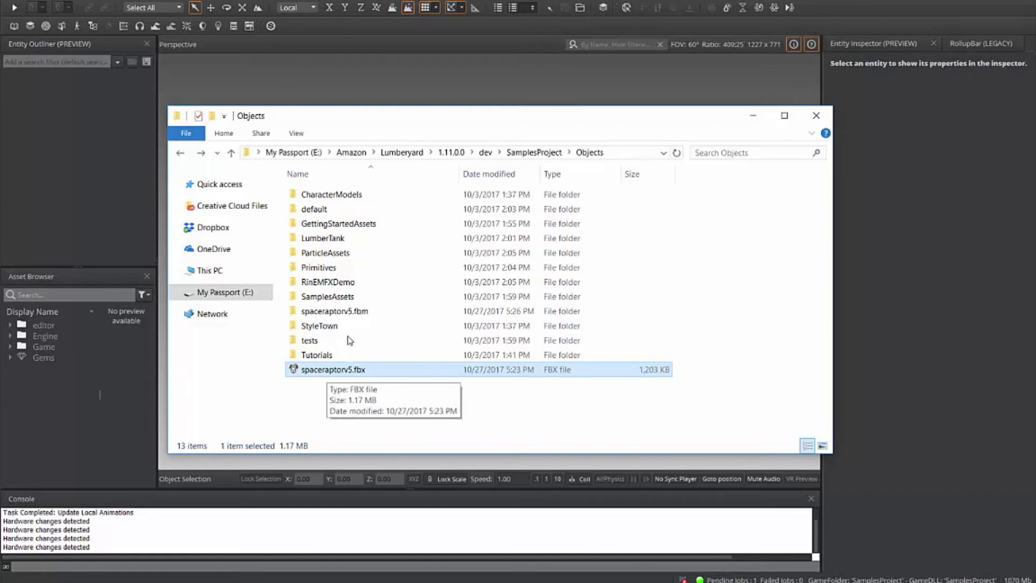
pyautogui.click(753, 116)
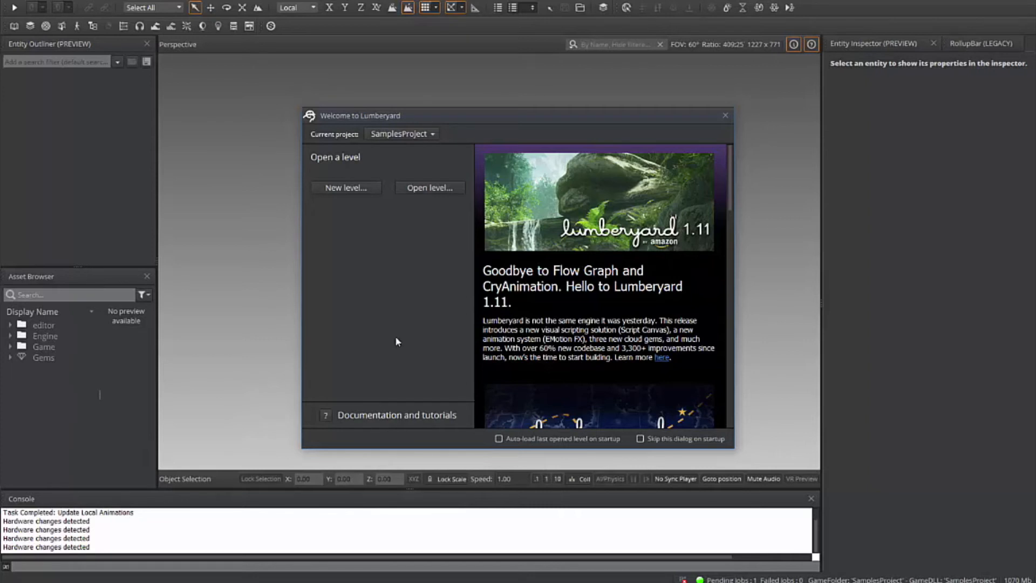
# In Lumberyard, create a new level named "sample" with the default folder and terrain settings
pyautogui.click(348, 187)
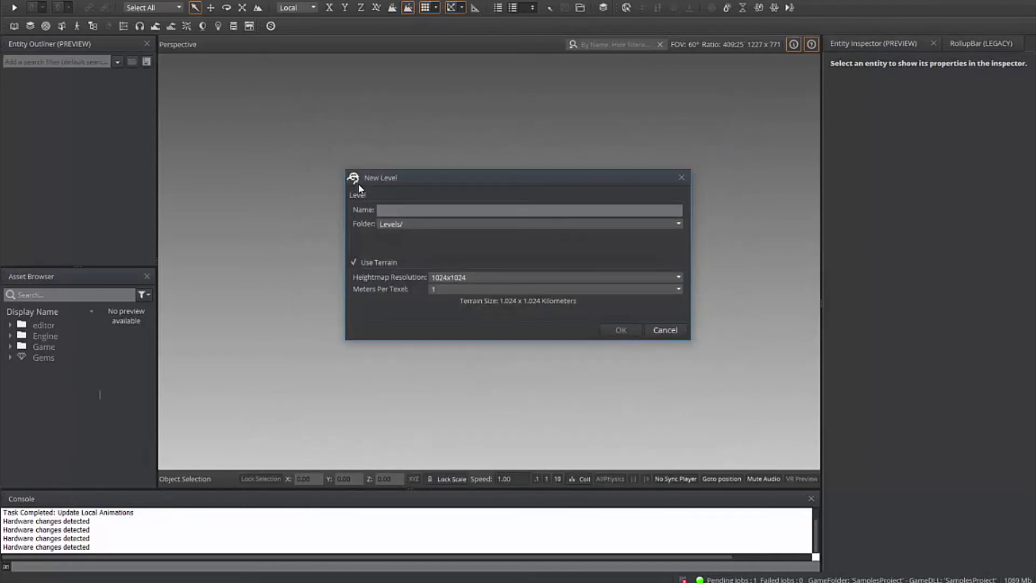
pyautogui.click(400, 211)
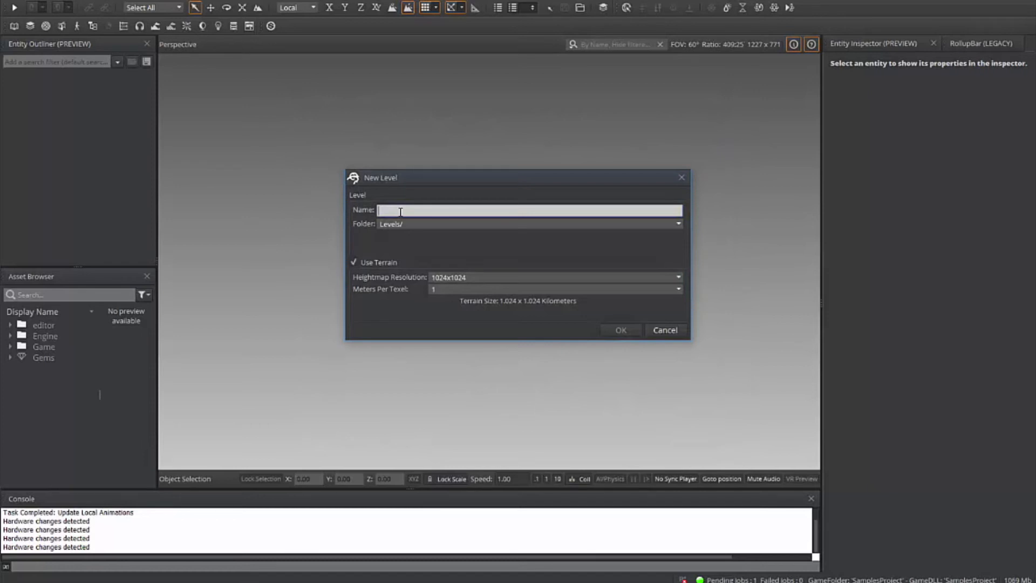
pyautogui.write('sample')
pyautogui.click(626, 330)
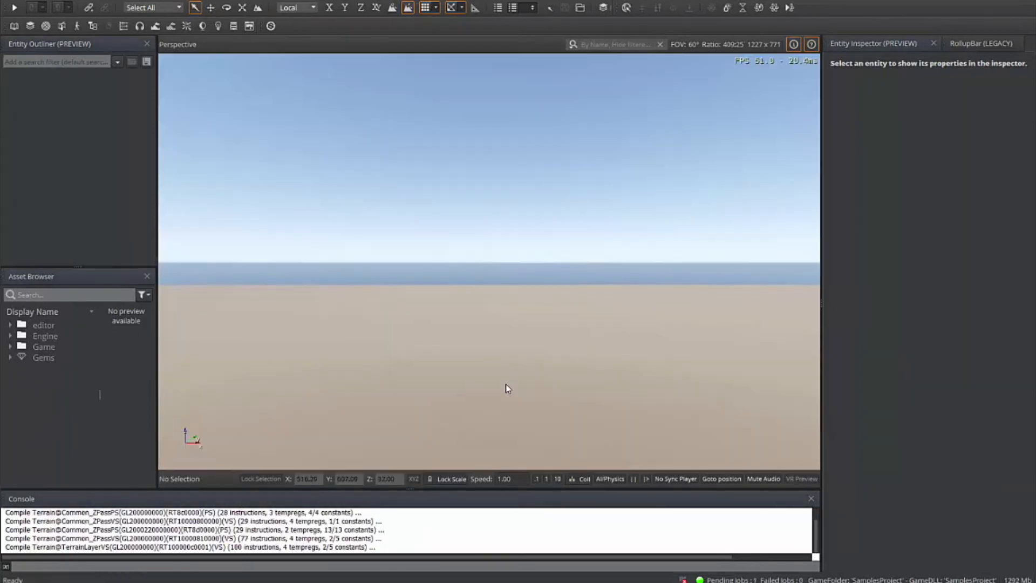
# Find and select the spaceraptorv5 mesh asset in the Objects folder under Game
pyautogui.moveTo(503, 404); pyautogui.dragTo(497, 410)
pyautogui.moveTo(499, 414); pyautogui.dragTo(491, 394, button='right')
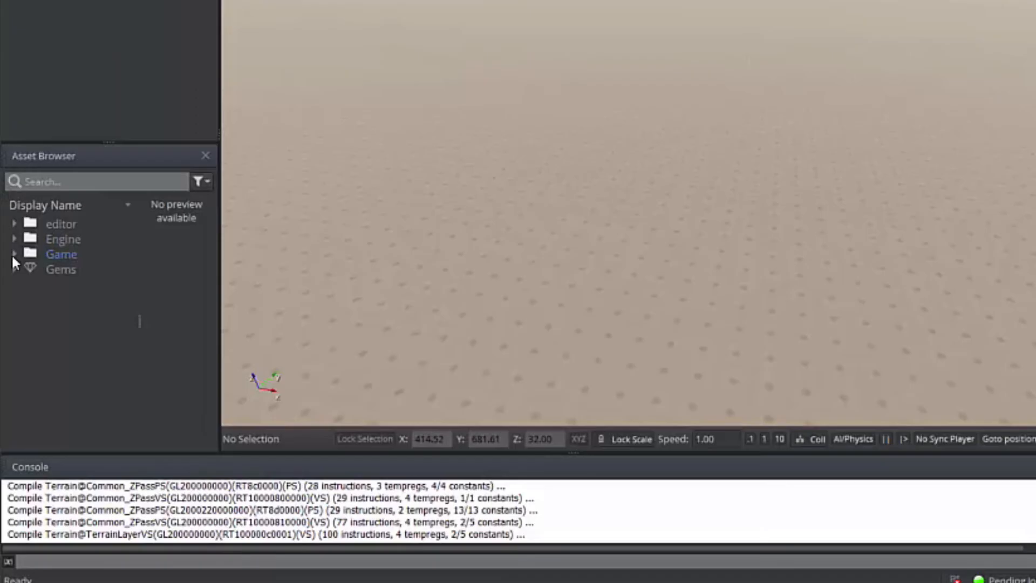
pyautogui.click(14, 254)
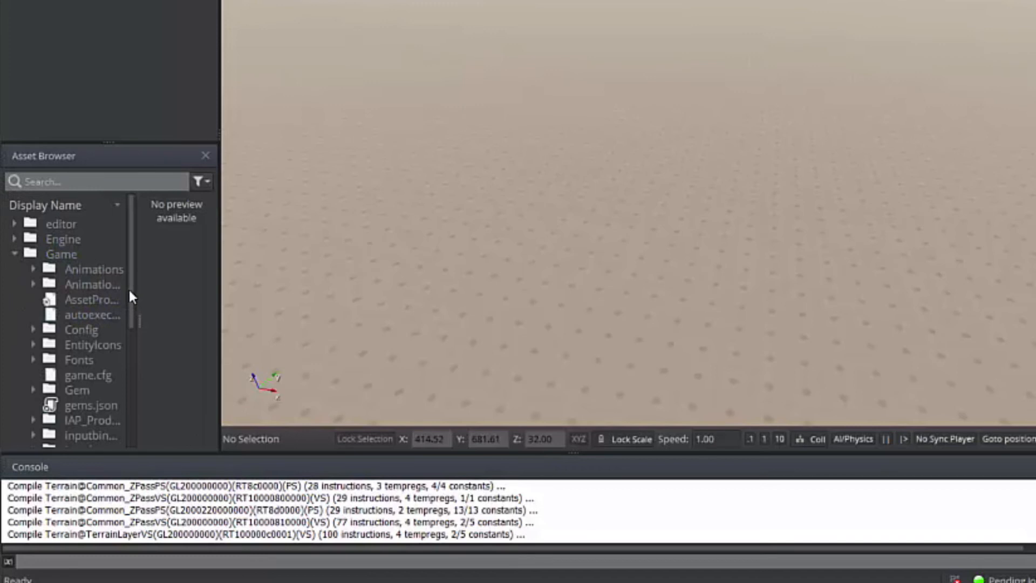
pyautogui.moveTo(129, 292); pyautogui.dragTo(118, 392)
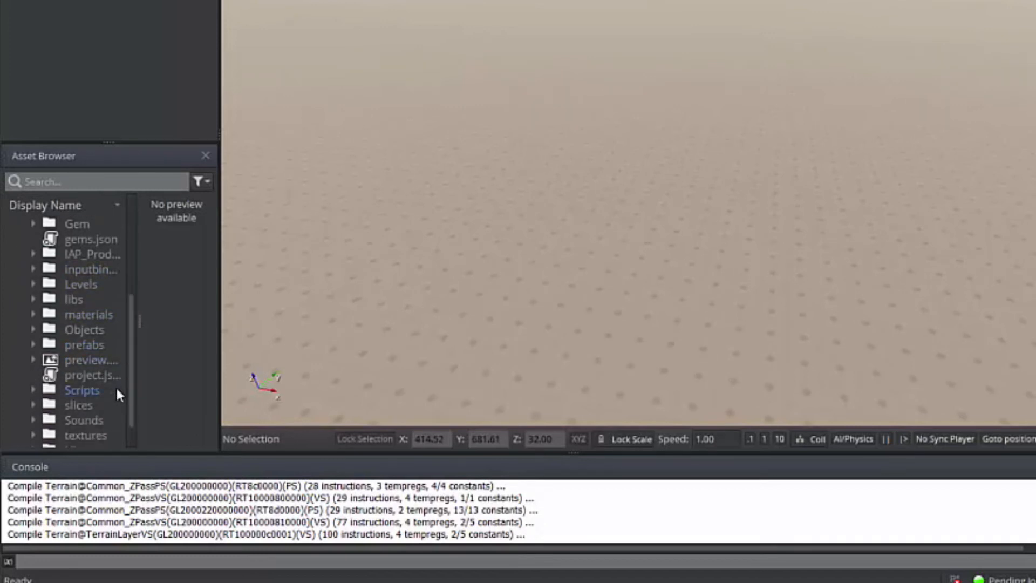
pyautogui.scroll(2, 125, 303)
pyautogui.scroll(-2, 125, 308)
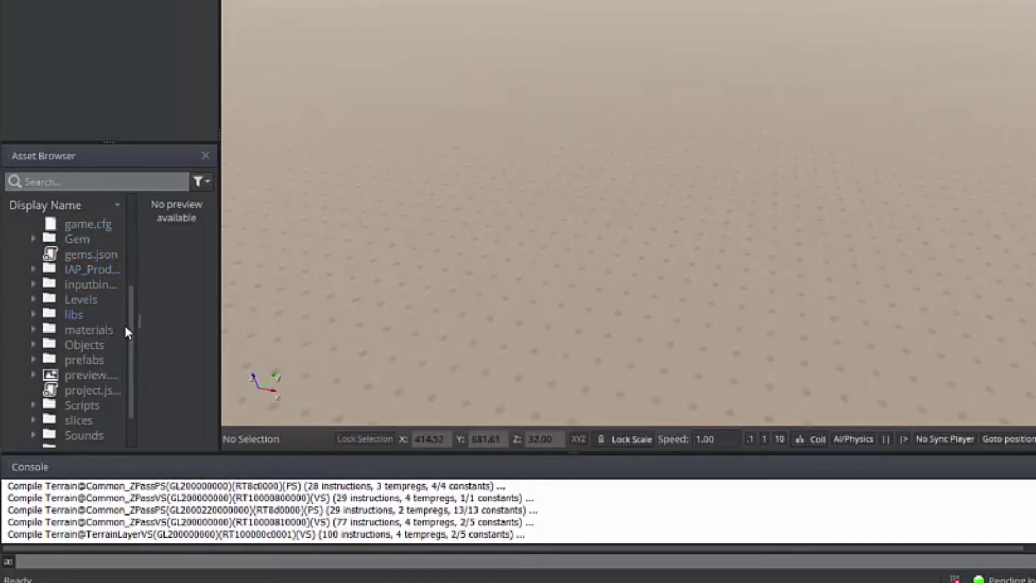
pyautogui.click(33, 345)
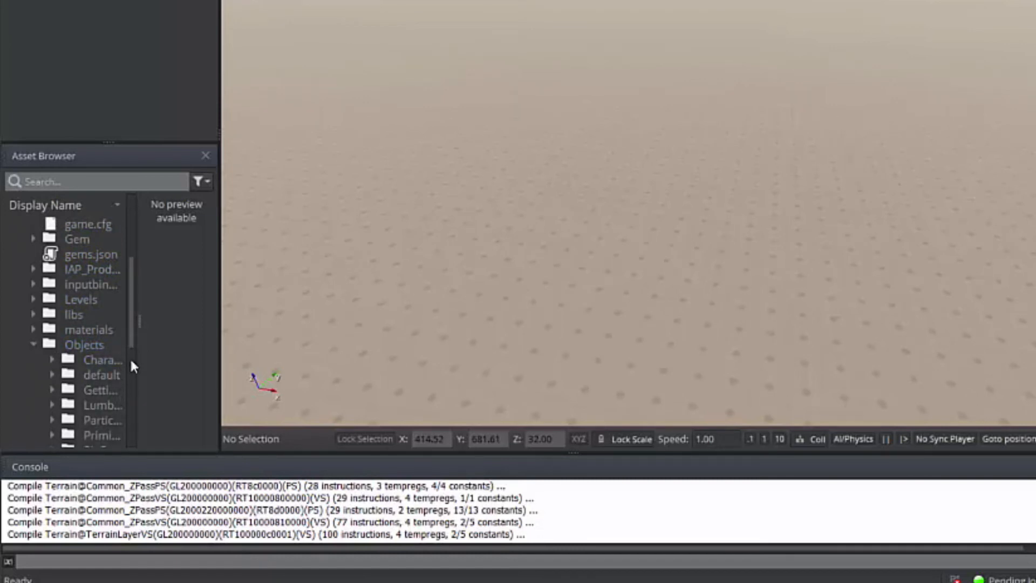
pyautogui.scroll(-4, 131, 378)
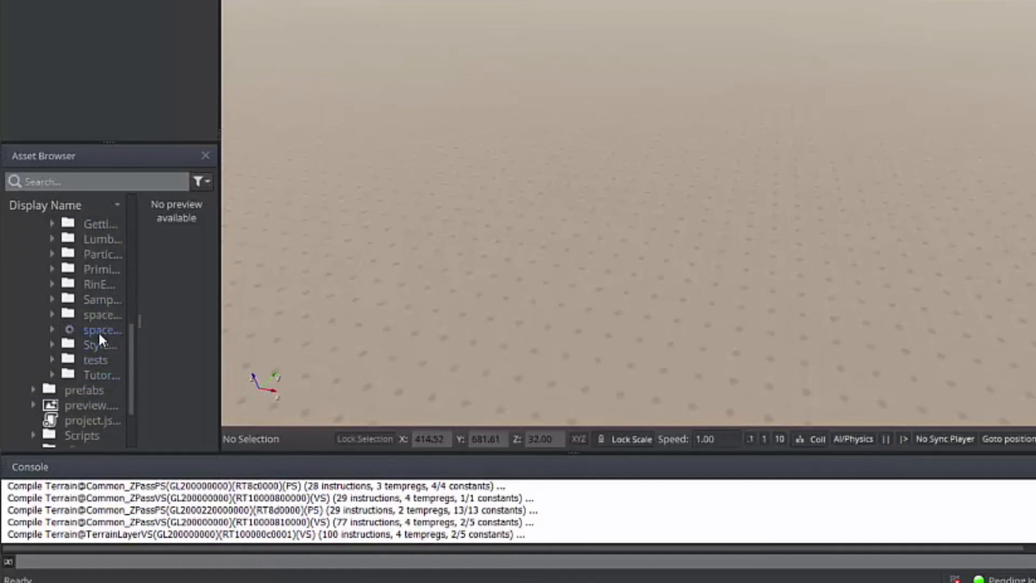
pyautogui.click(99, 327)
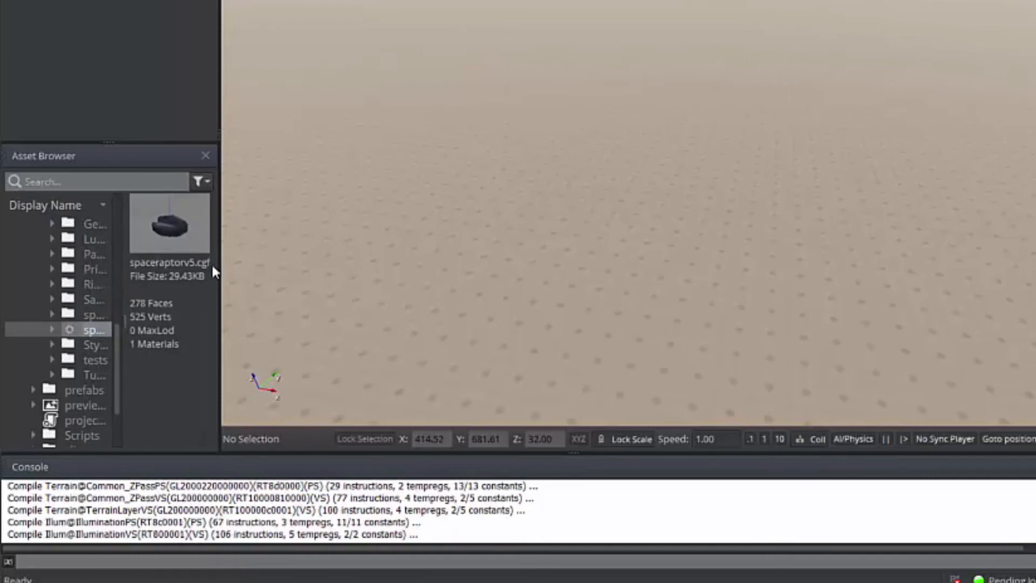
# Place the spaceraptorv5 asset in the level at about X 489, Y 621 and raise it along Z to 34 m
pyautogui.moveTo(167, 231)
pyautogui.mouseDown()
pyautogui.moveTo(186, 231)
pyautogui.moveTo(167, 229)
pyautogui.mouseUp()
pyautogui.moveTo(91, 338); pyautogui.dragTo(405, 225)
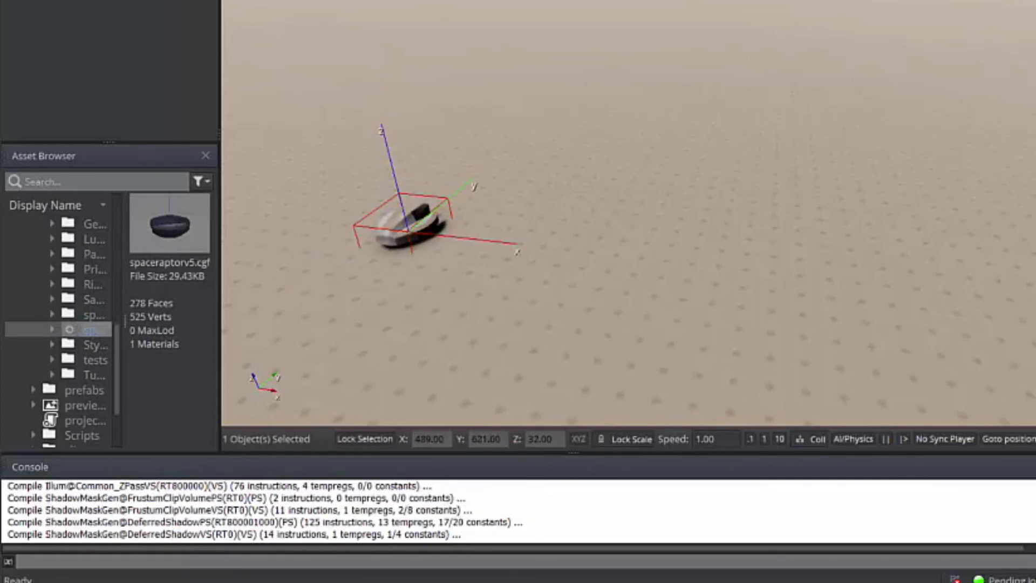
pyautogui.click(340, 1)
pyautogui.moveTo(382, 133); pyautogui.dragTo(374, 177)
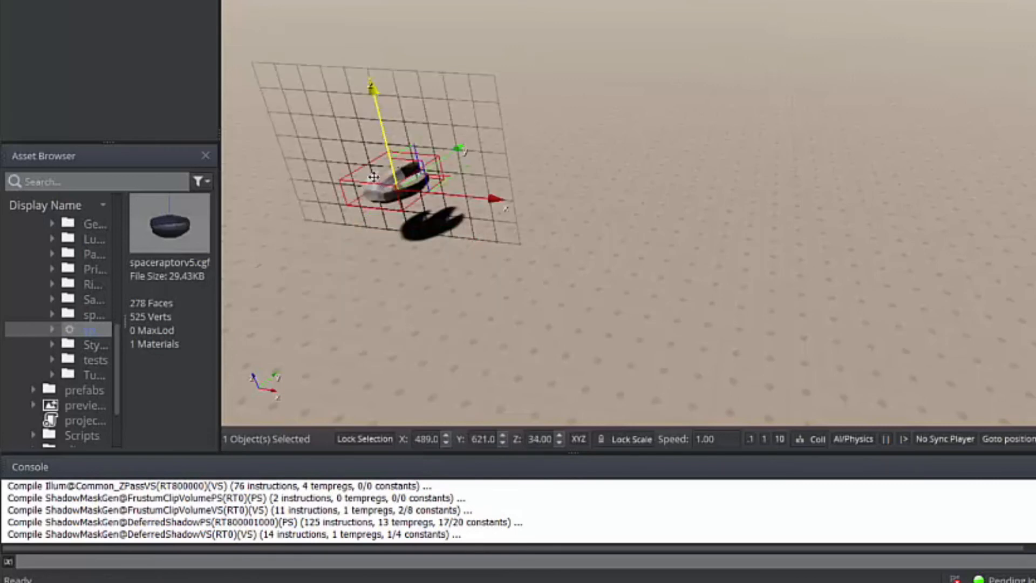
# Open the list of components that can be added to the spaceraptorv5 entity
pyautogui.scroll(2, 374, 175)
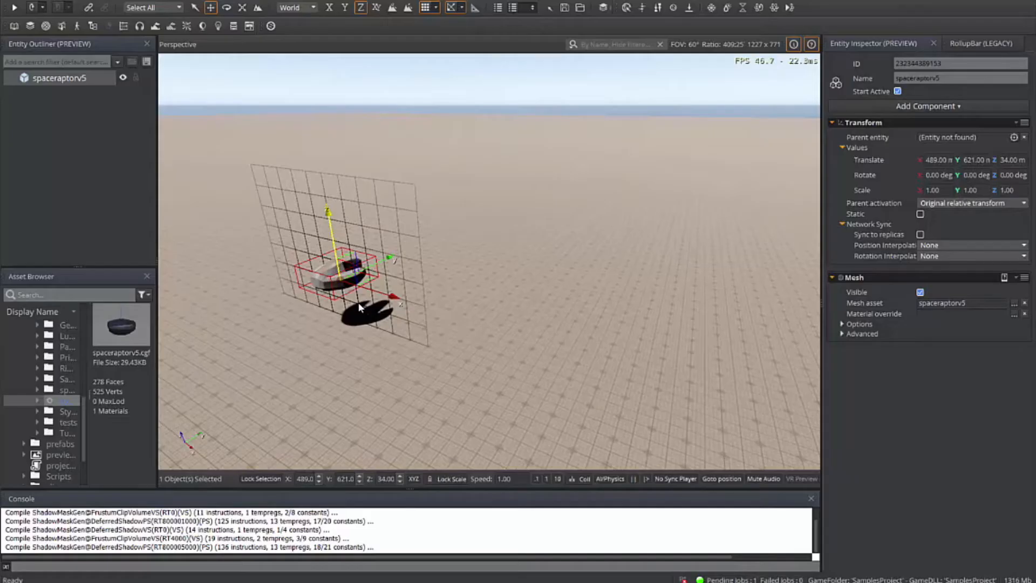
pyautogui.scroll(2, 359, 305)
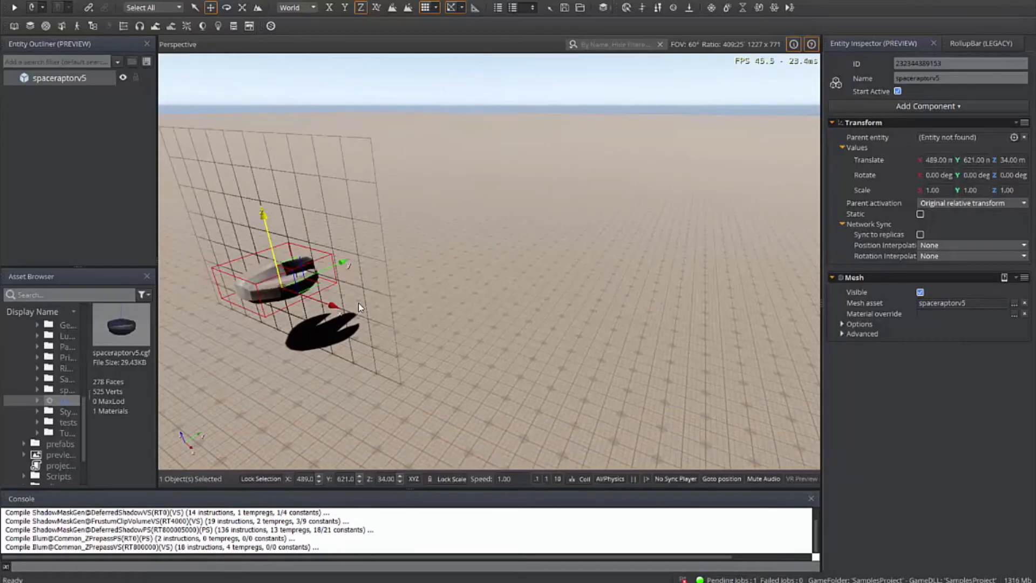
pyautogui.scroll(1, 359, 304)
pyautogui.moveTo(359, 304); pyautogui.dragTo(286, 274, button='right')
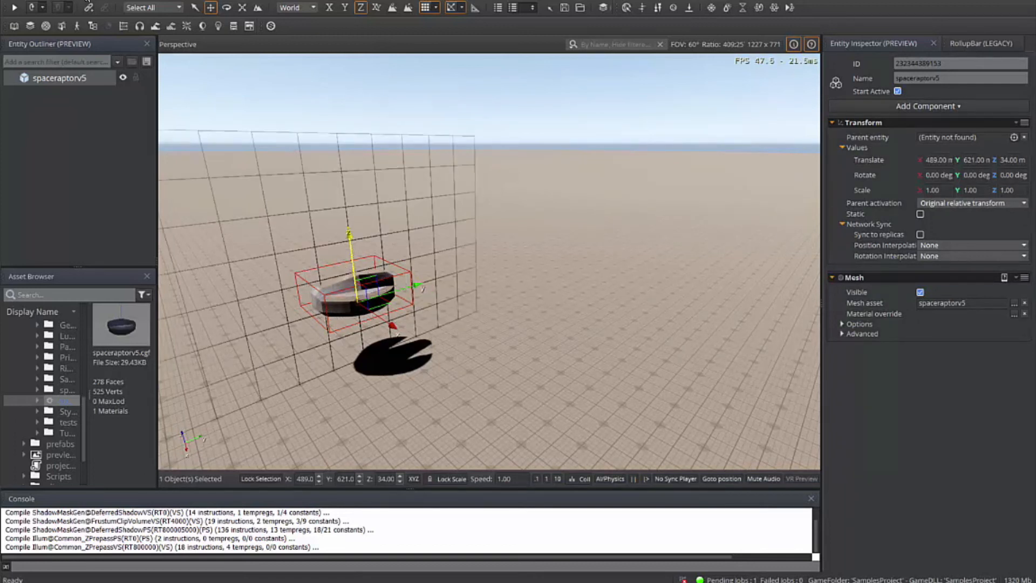
pyautogui.click(87, 2)
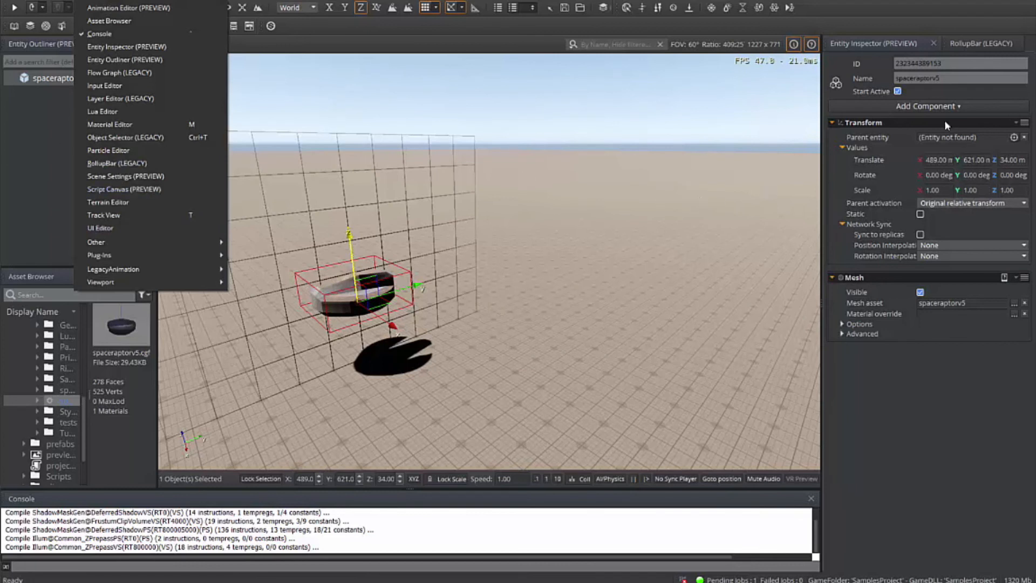
pyautogui.click(916, 107)
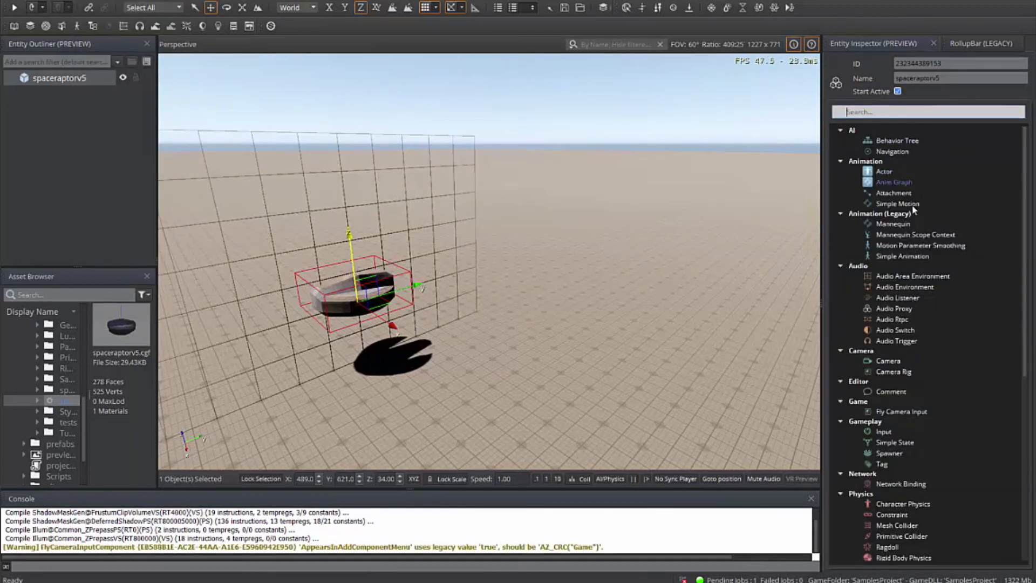